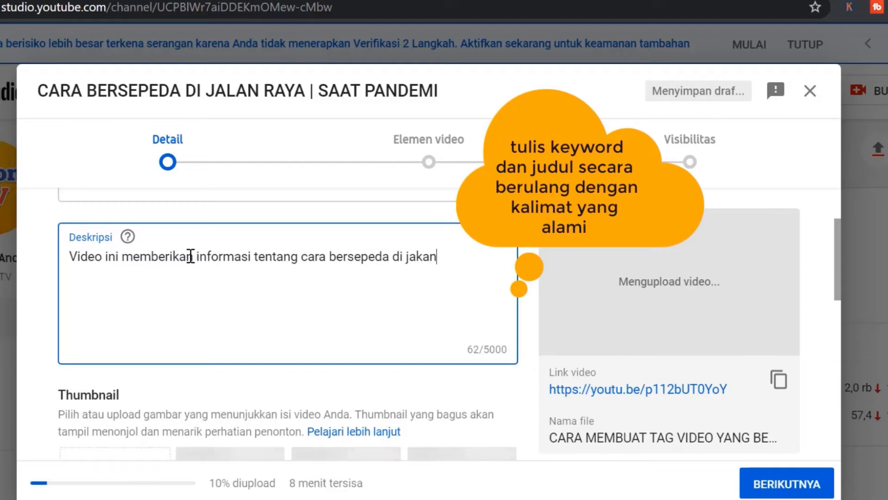
# Complete the description's opening sentence so it ends with "di jalan raya terutama saat pandemi corona berlangsung."
pyautogui.write('lan raya terutama saat pand')
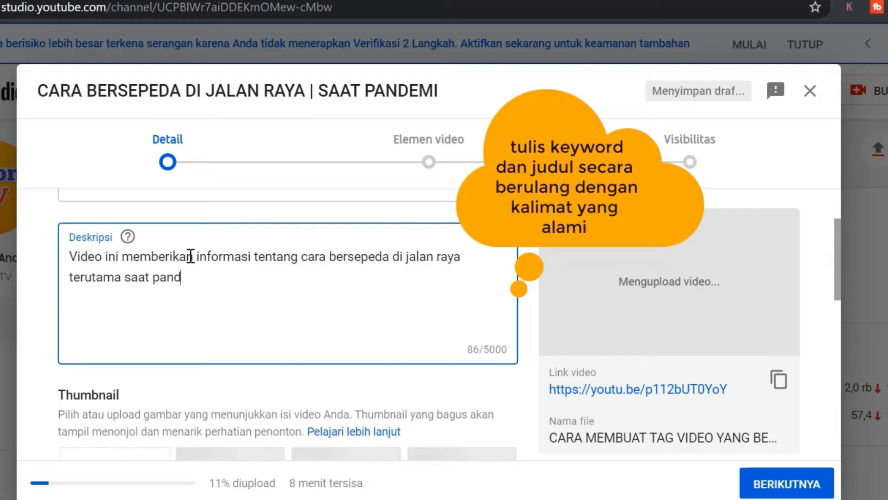
pyautogui.write('emi corona b')
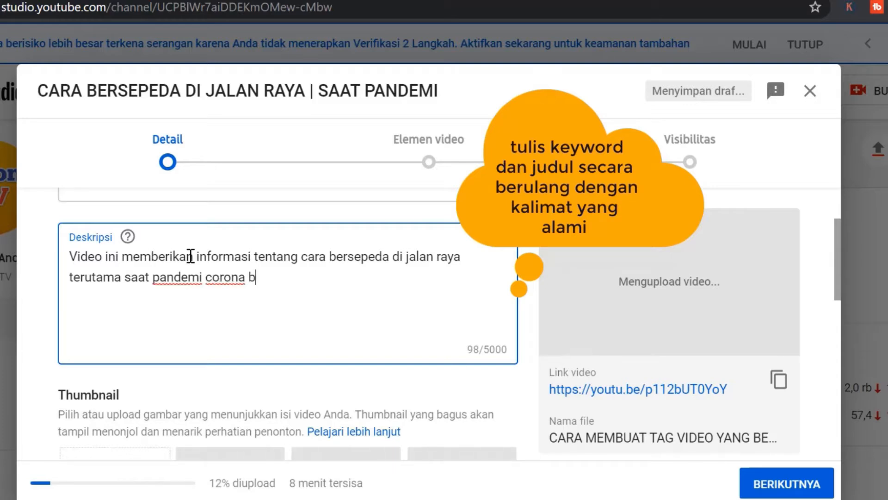
pyautogui.write('erlangsung')
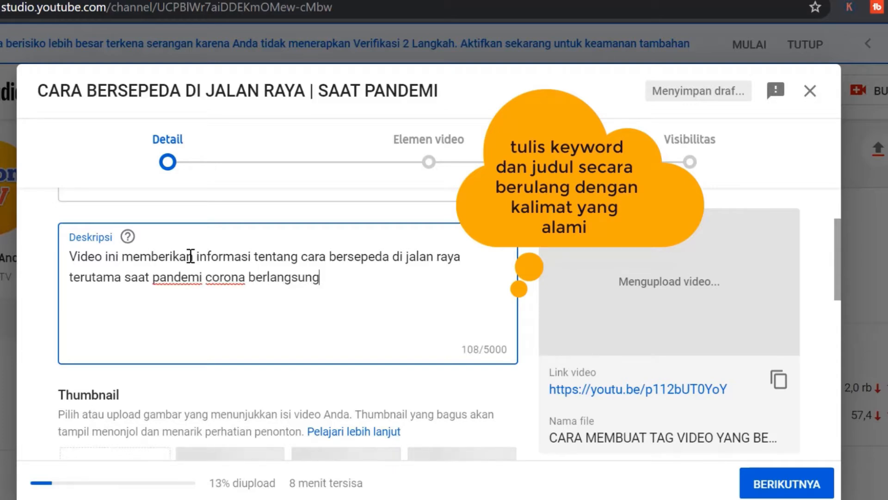
pyautogui.write('.')
# Add description line "Trend bersepeda saat ini melonjak seiring dengan kebutuhan menjadi sehat. Akan tetapi banyak pesepeda yang tidak memperhatikan protokol kesehatan saat mereka berkendara."
pyautogui.press('Return')
pyautogui.write('Trend bersepeda saat in')
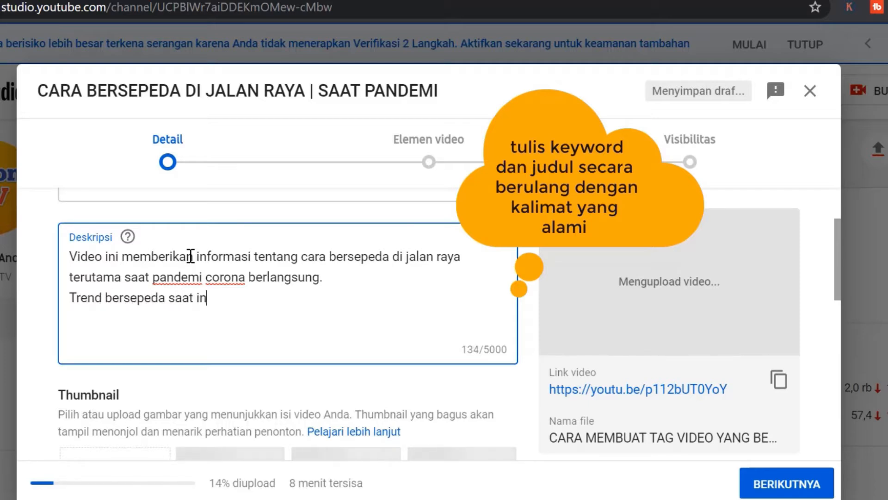
pyautogui.write('i melonjak seiring dengan kebutuhan menjadi sehat.')
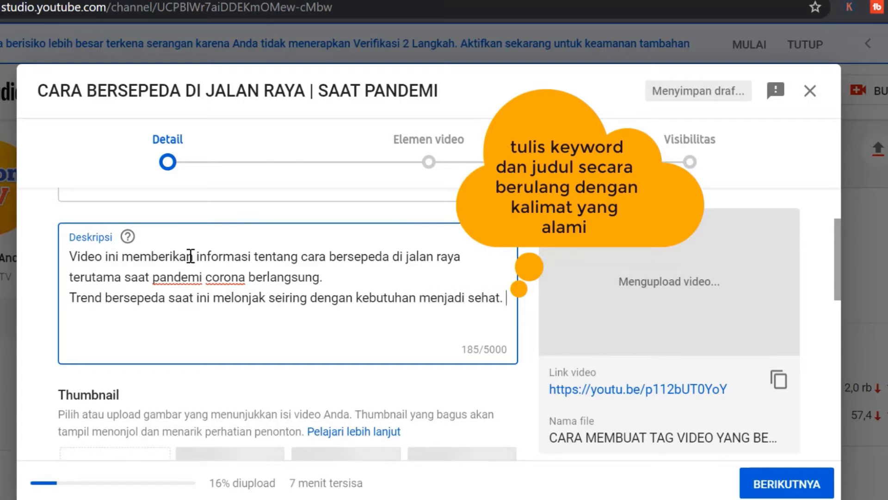
pyautogui.write(' Akan tetapi banyak pesepeda yang tidak memperhatikan protokol kesehatan saat mere')
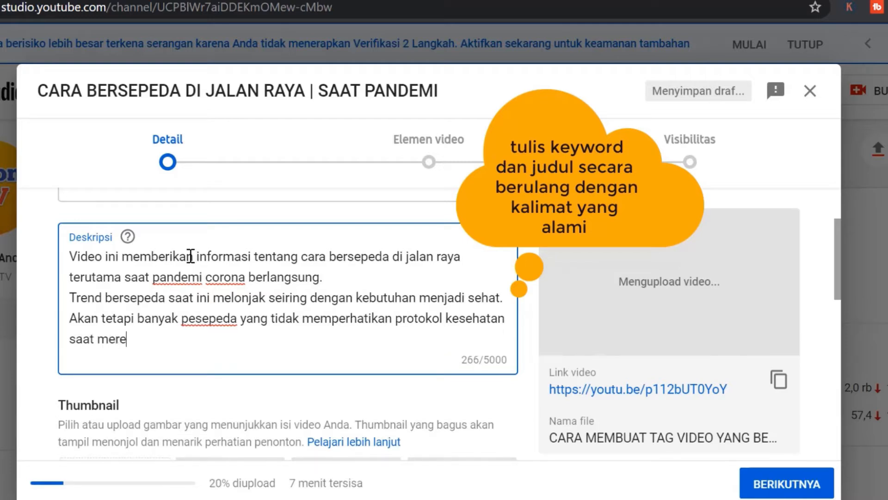
pyautogui.write('ka berkendara.')
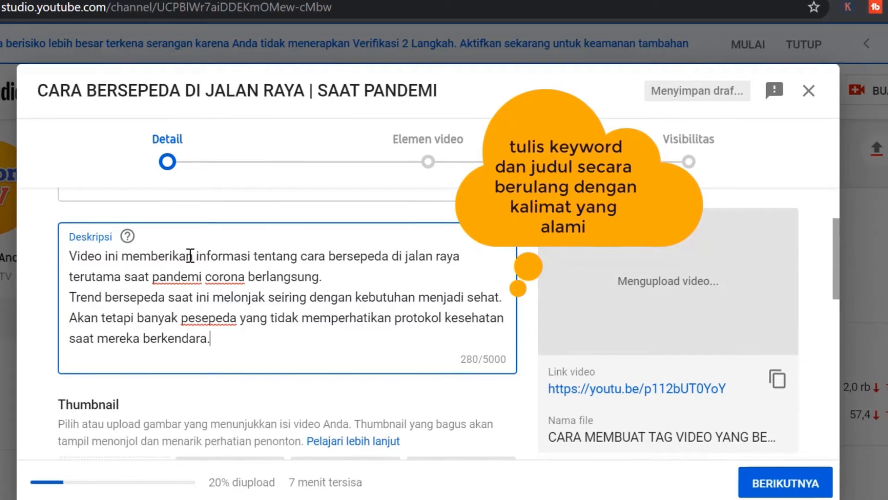
# Add the description line "Cara bersepeda di jalan raya yang aman saat pandemi adalah hal yang harus dilakukan ketika kita ingin bersepeda di jalan raya."
pyautogui.press('Return')
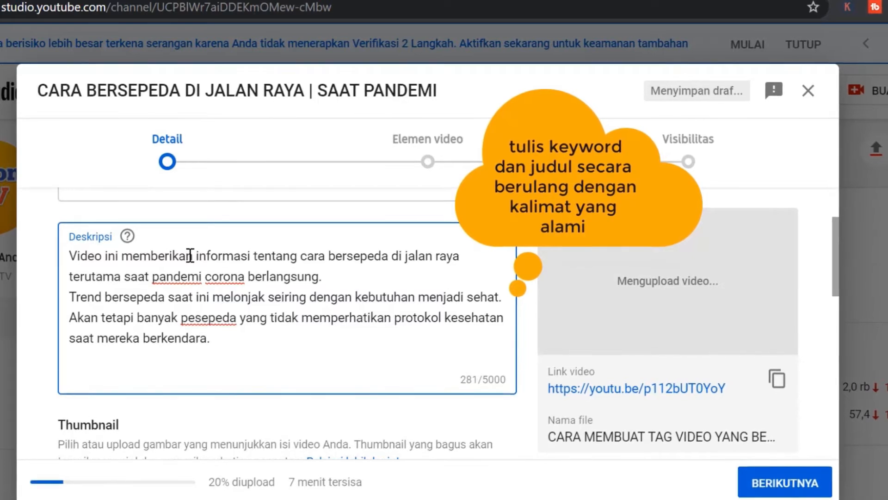
pyautogui.write('Cara bersepeda di jala')
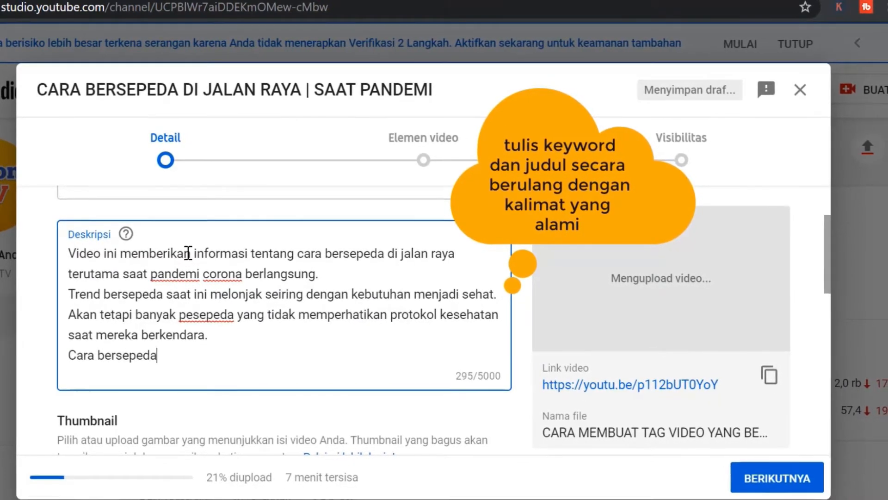
pyautogui.write('n raya yan')
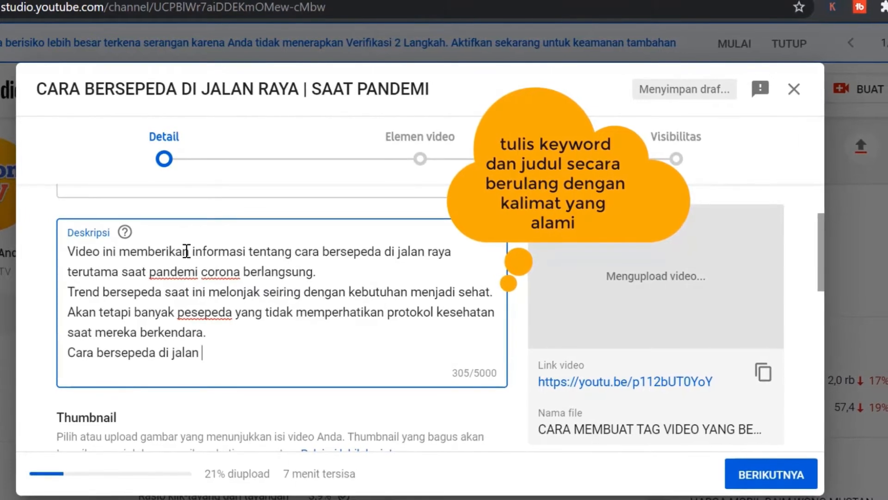
pyautogui.write('g aman ')
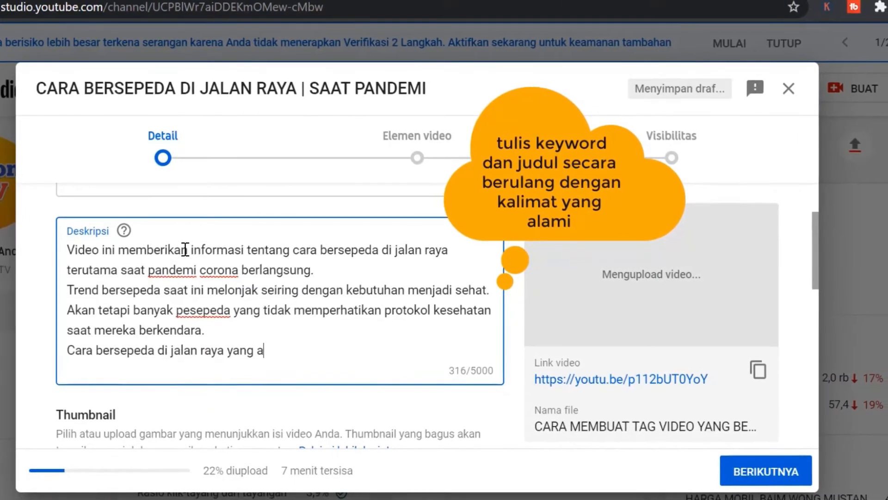
pyautogui.write('saat pandemi')
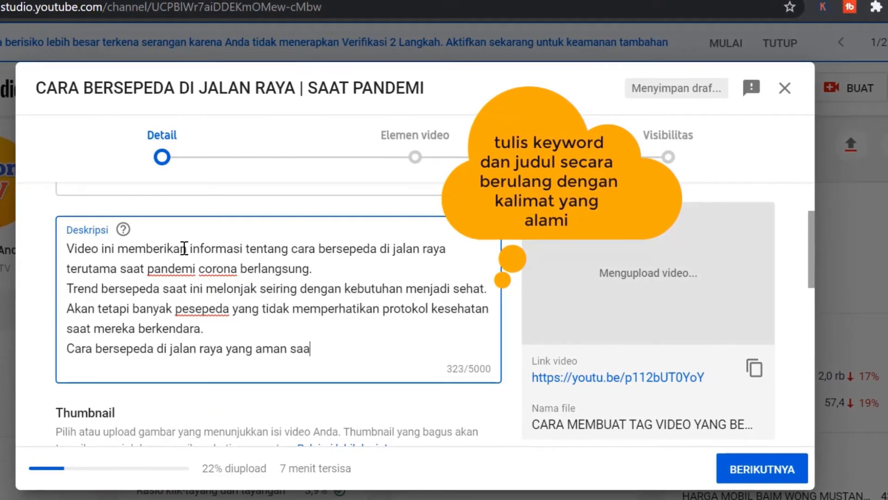
pyautogui.write(' ad')
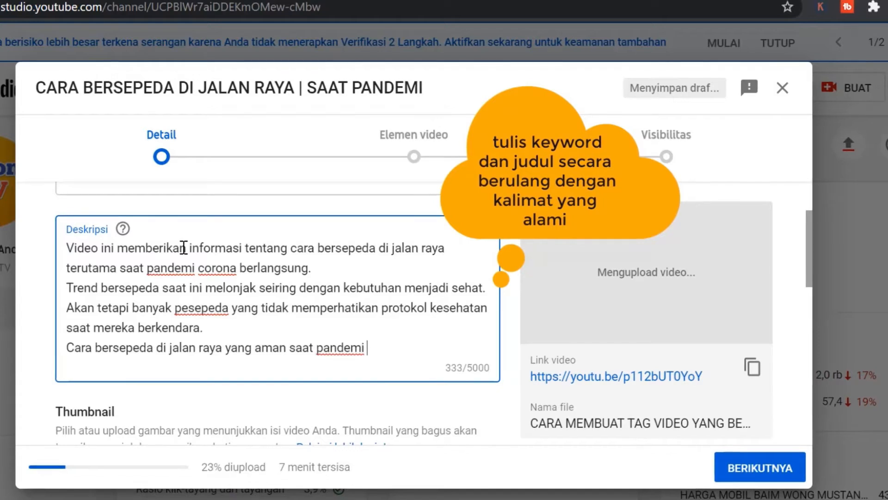
pyautogui.write('alah hal yan')
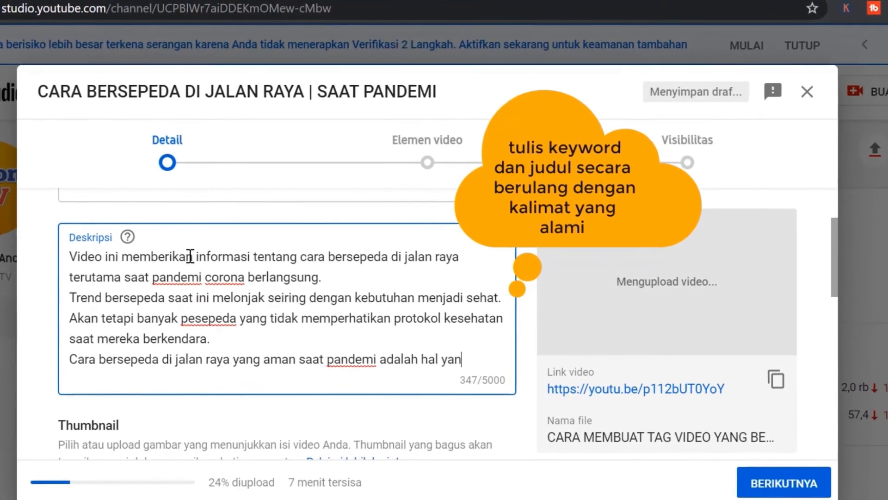
pyautogui.write('g harus dilak')
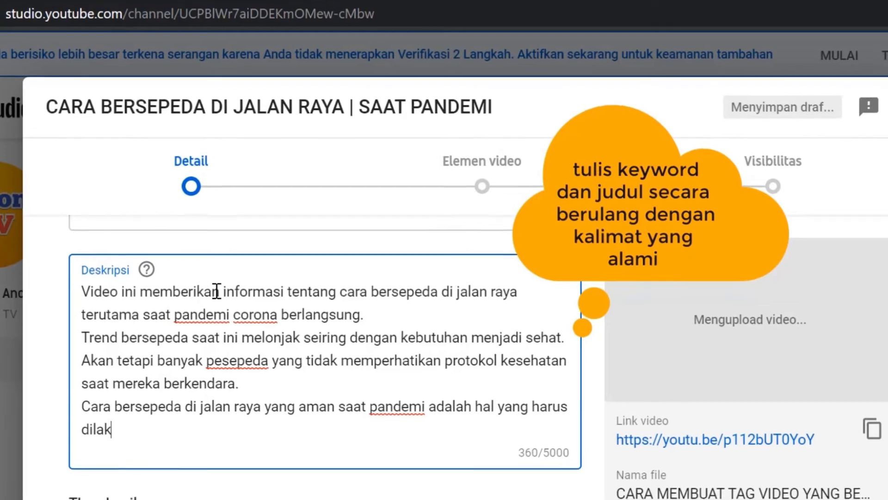
pyautogui.write('ukan ket')
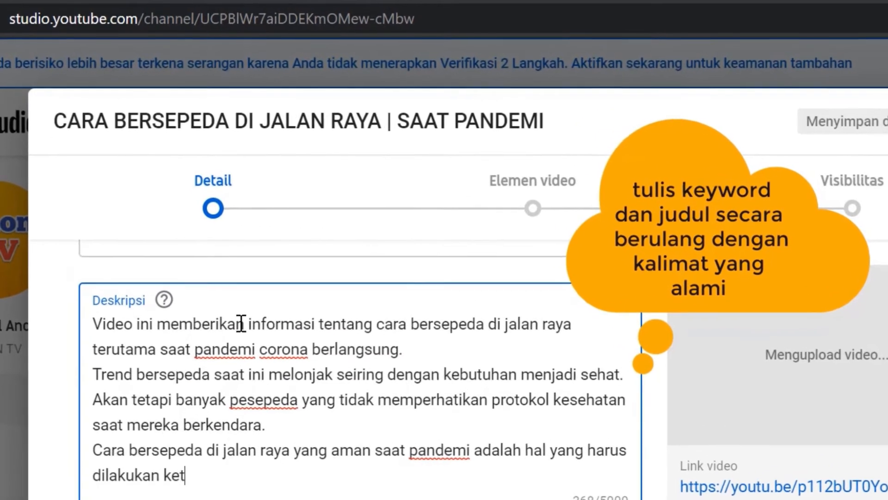
pyautogui.write('ika kita ')
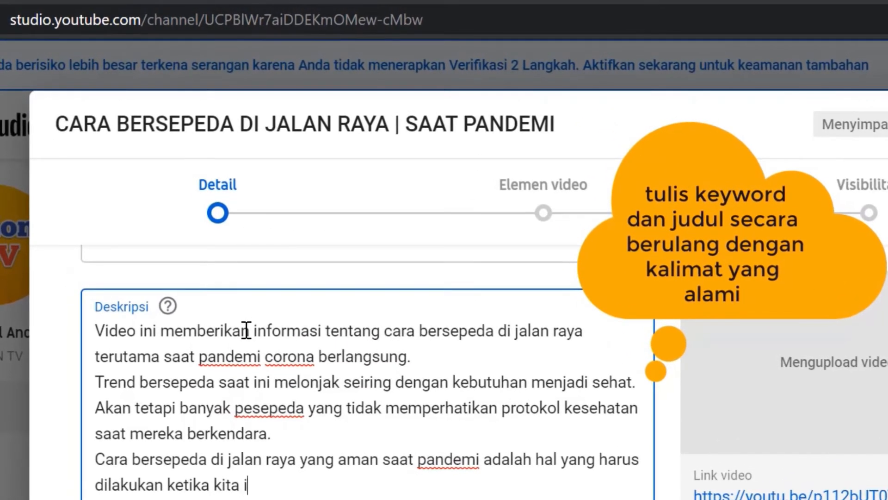
pyautogui.write('ingin bersepeda di')
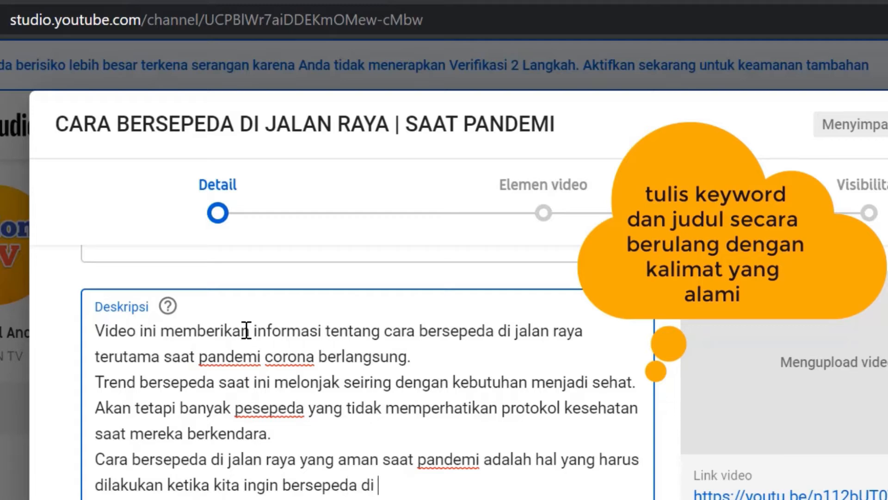
pyautogui.write(' jalan raya.')
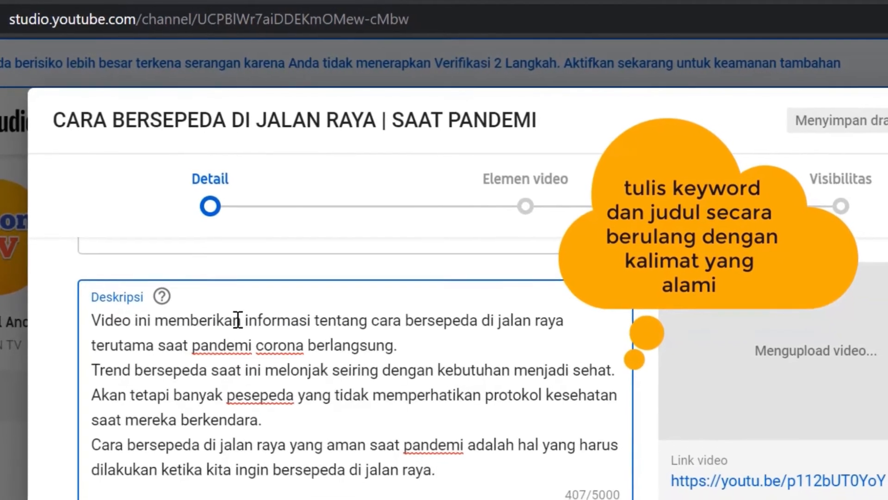
# End the description with "Di video kali ini kita akan bahas secara detail cara bersepeda di jalan raya dengan aman dan sehat saat pandemi berlangsung."
pyautogui.press('Return')
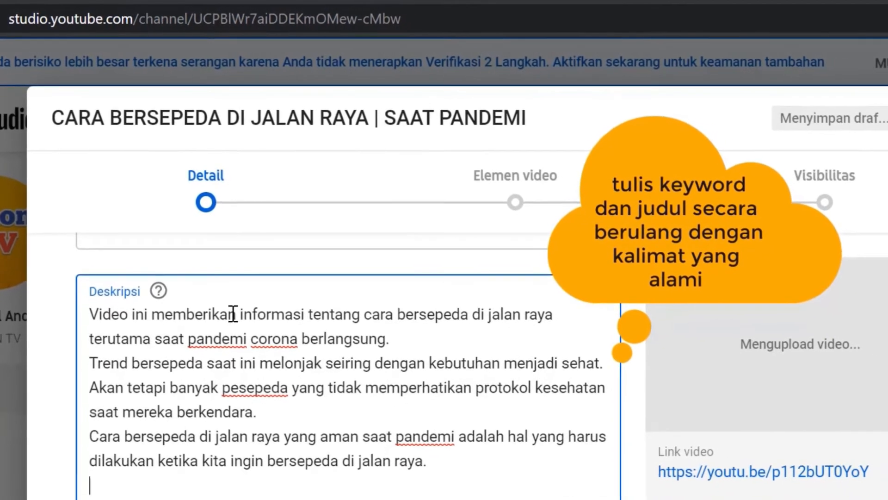
pyautogui.write('Di video kali')
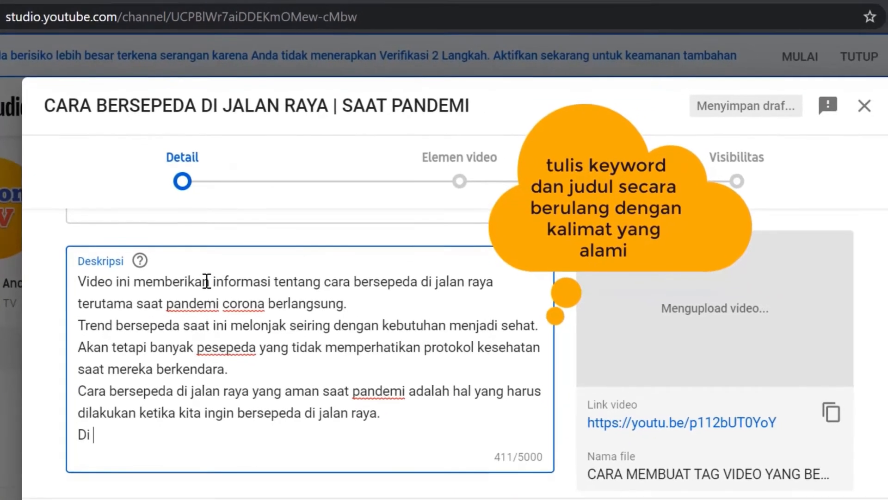
pyautogui.write(' ini kita aka')
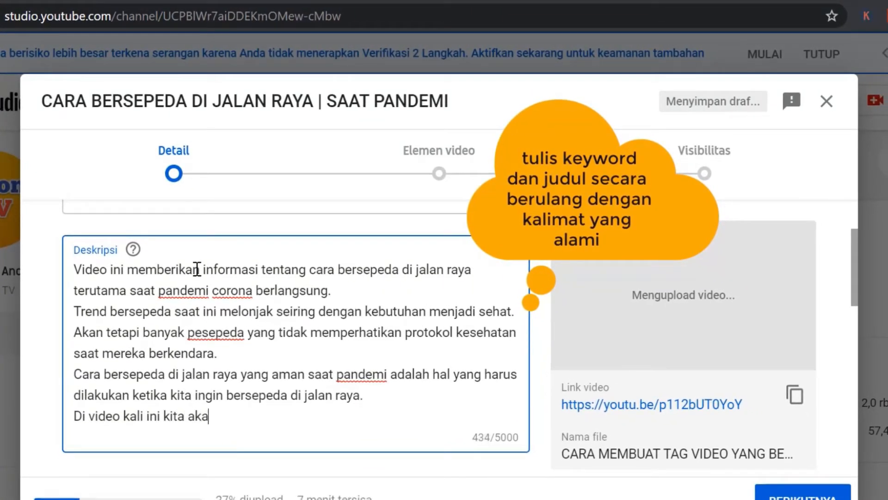
pyautogui.write('n bahas secara detail cara bersepeda di jalan')
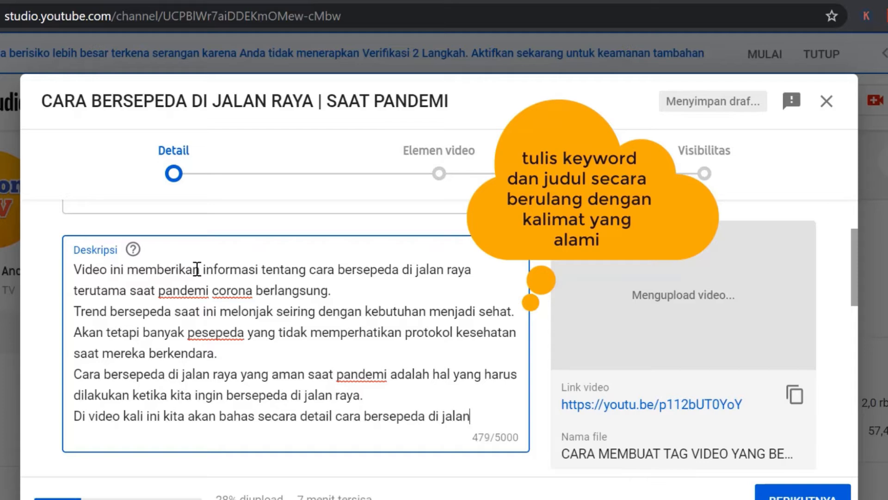
pyautogui.write('deo in')
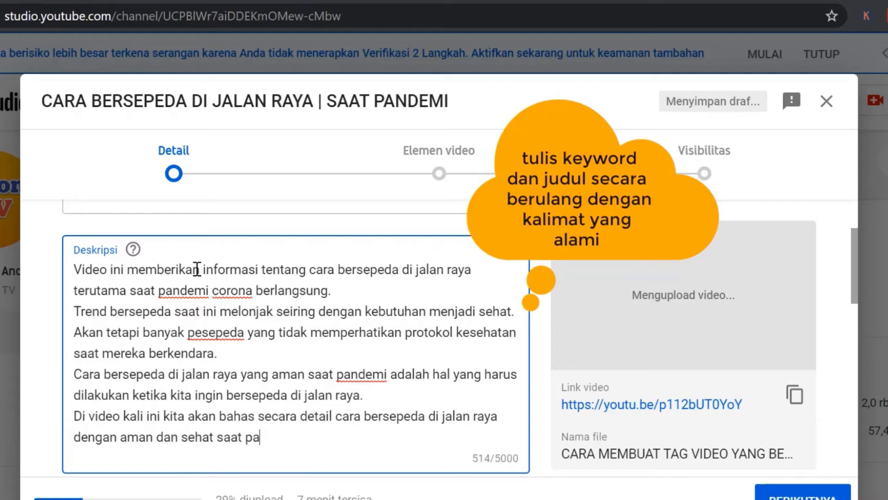
pyautogui.write('i memb')
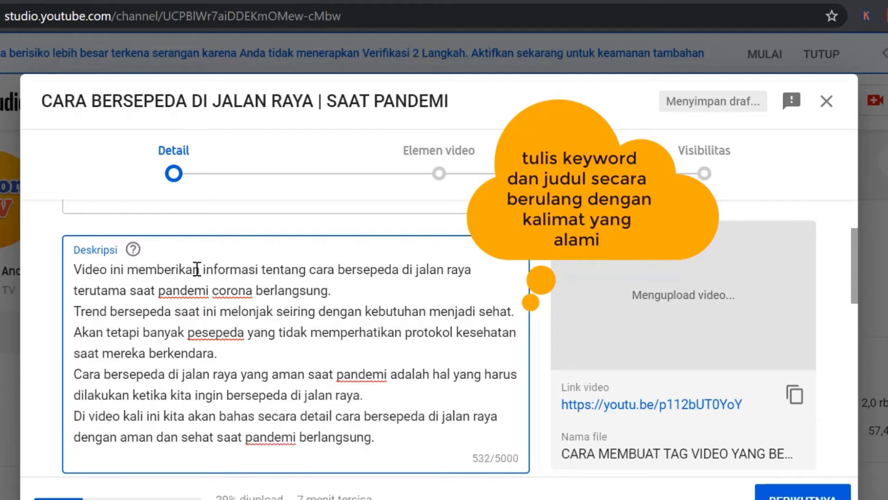
# Check the keyword repetition in the description by highlighting the phrase "cara bersepeda di jalan raya" and the word "bersepeda" in its lines
pyautogui.moveTo(309, 269); pyautogui.dragTo(516, 263)
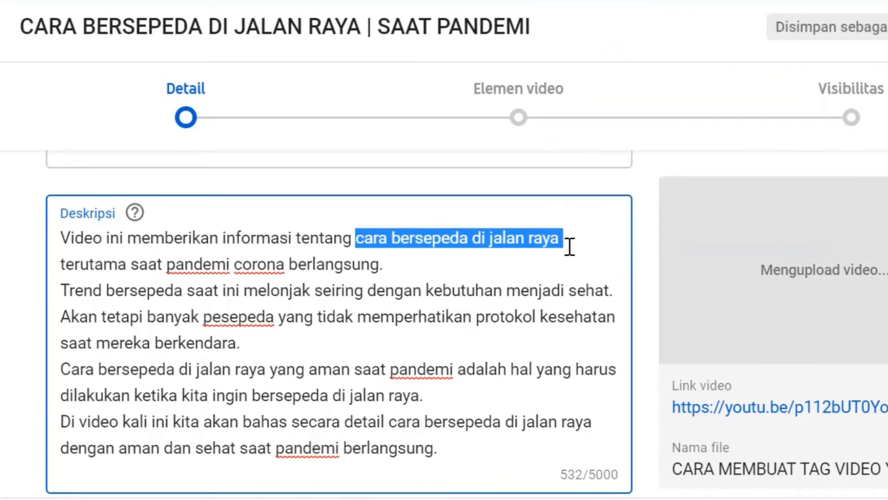
pyautogui.moveTo(64, 365); pyautogui.dragTo(266, 366)
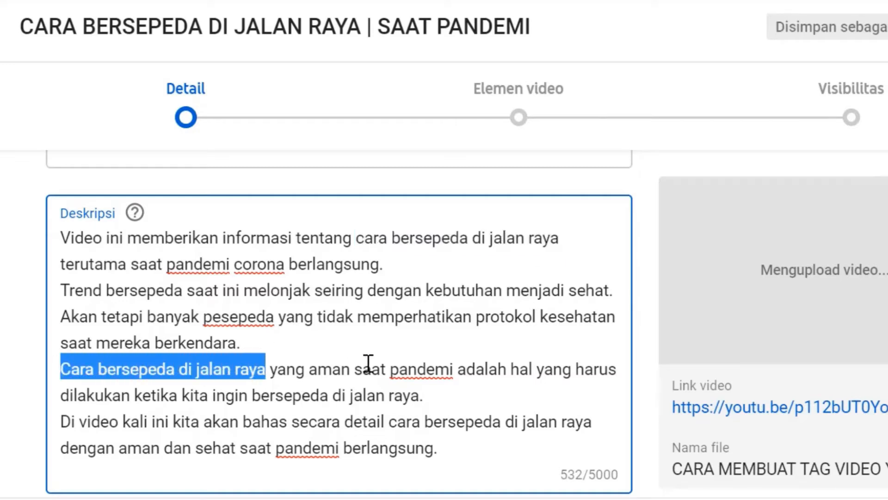
pyautogui.moveTo(384, 424); pyautogui.dragTo(604, 421)
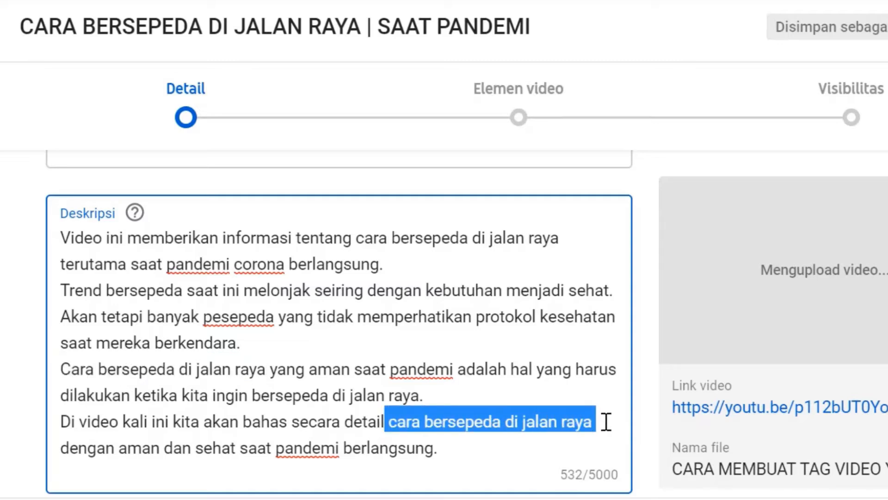
pyautogui.moveTo(110, 287); pyautogui.dragTo(184, 290)
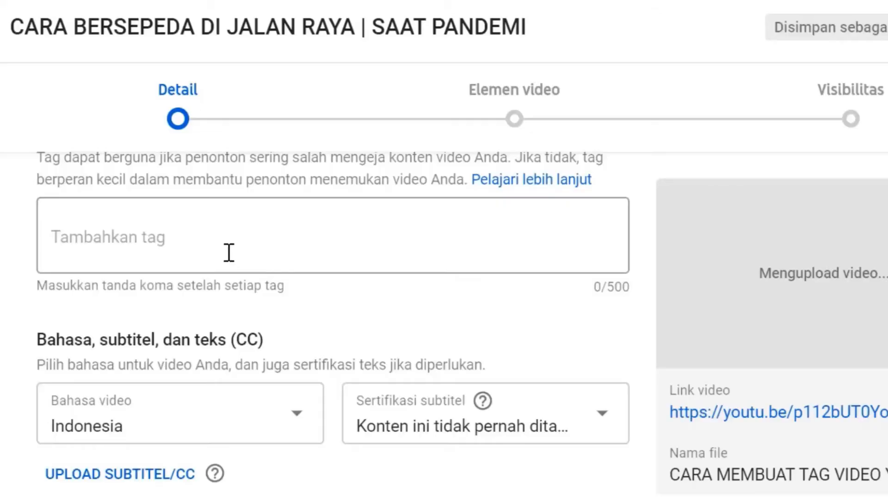
# Add the video tags "sepeda", "jalan raya" and "bersepeda"
pyautogui.click(176, 239)
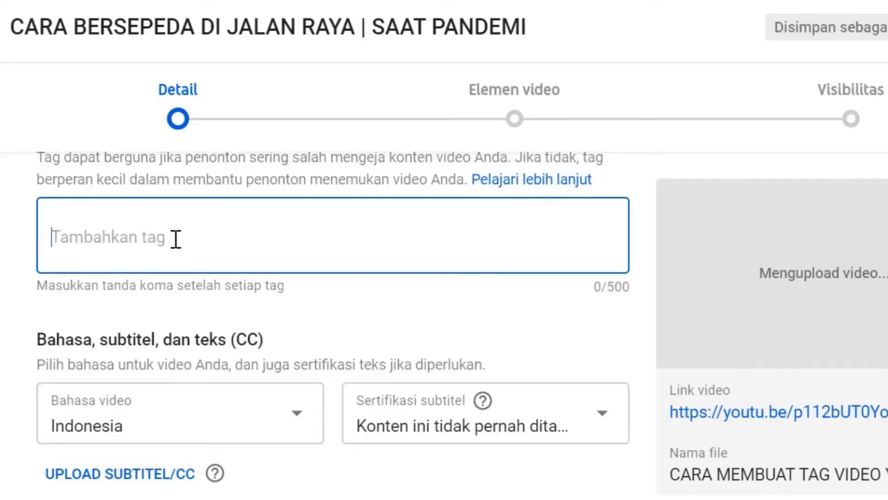
pyautogui.write('sepeda,')
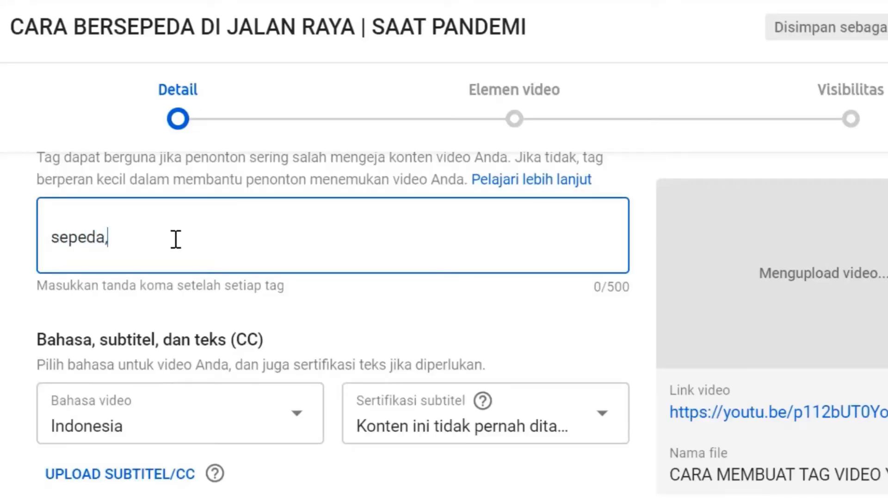
pyautogui.write('jalan')
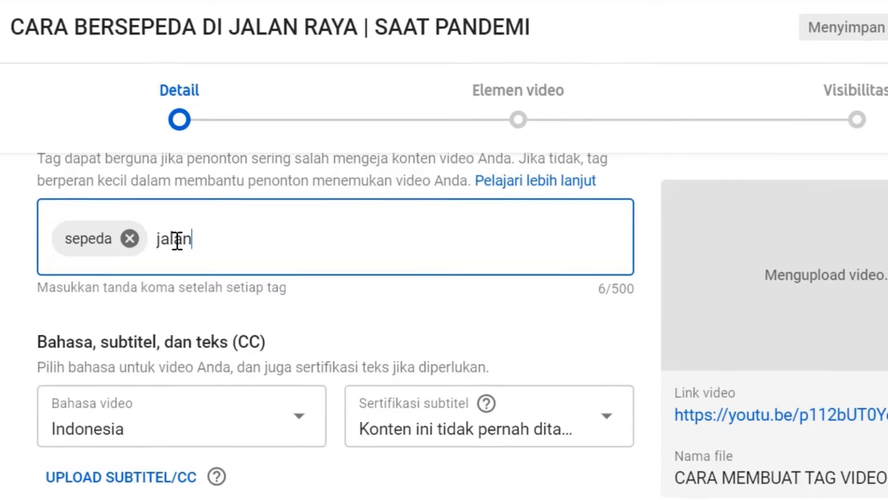
pyautogui.write(' raya,')
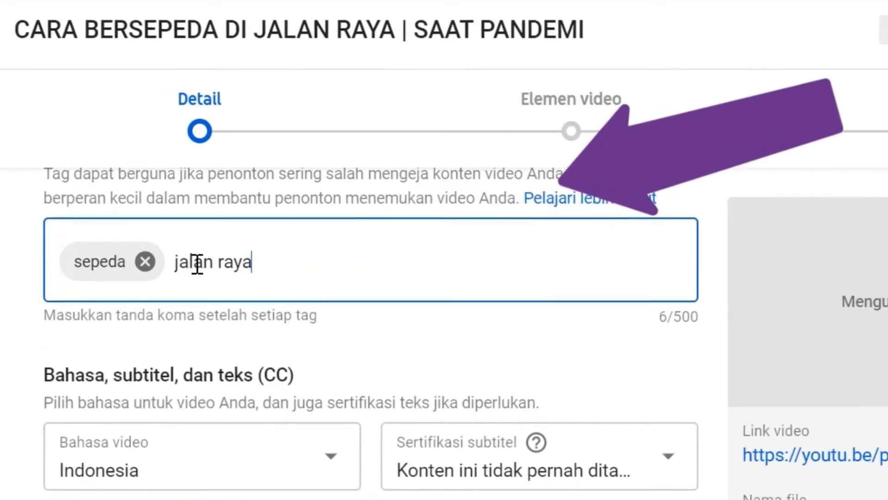
pyautogui.write('bersep')
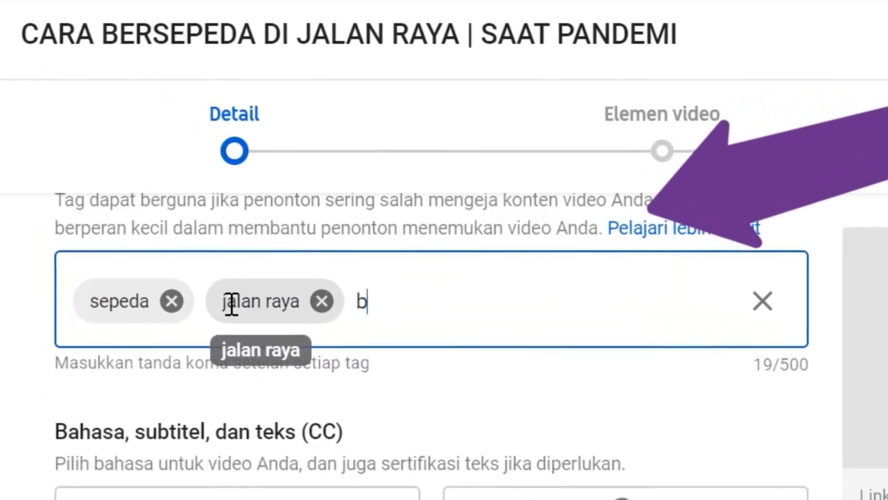
pyautogui.write('eda,')
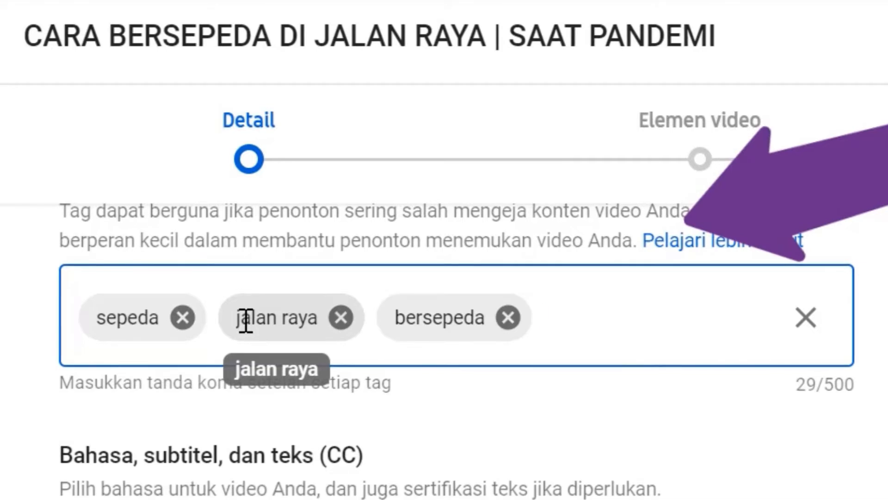
# Add the video tags "tata cara bersepeda" and "tata cara bersepeda di jalan raya"
pyautogui.write('tata cara ')
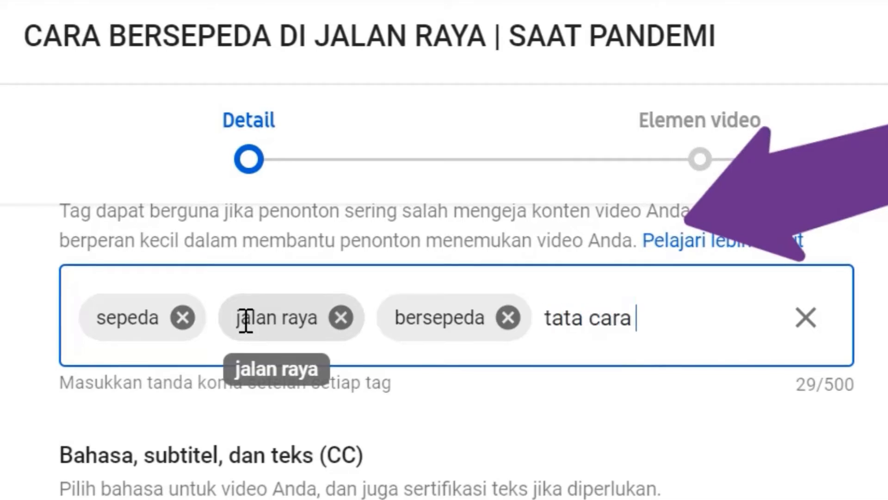
pyautogui.write('bersepeda')
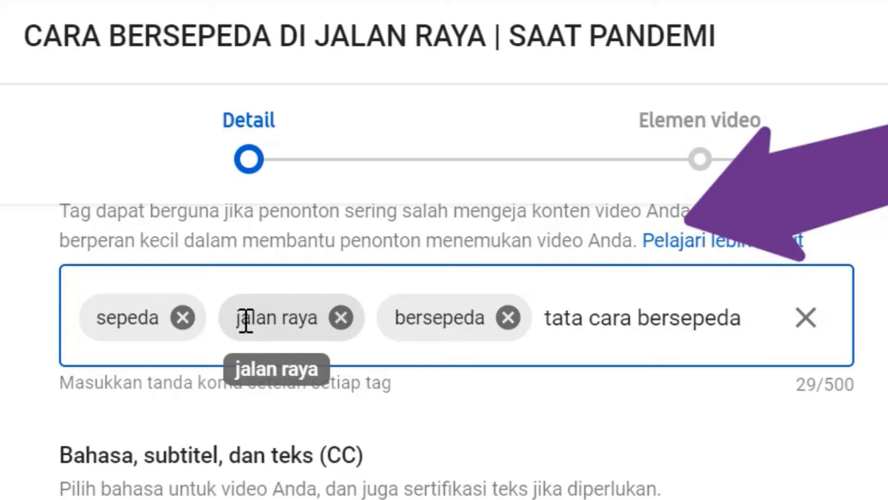
pyautogui.press(',')
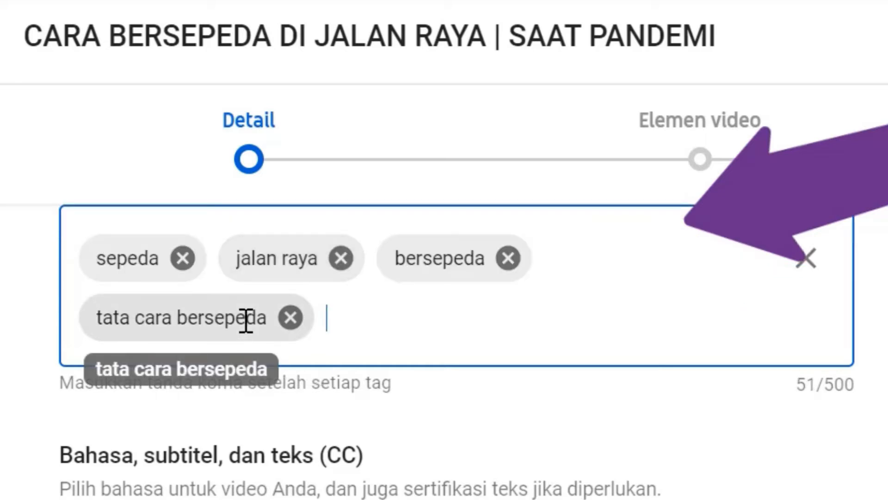
pyautogui.write('tata')
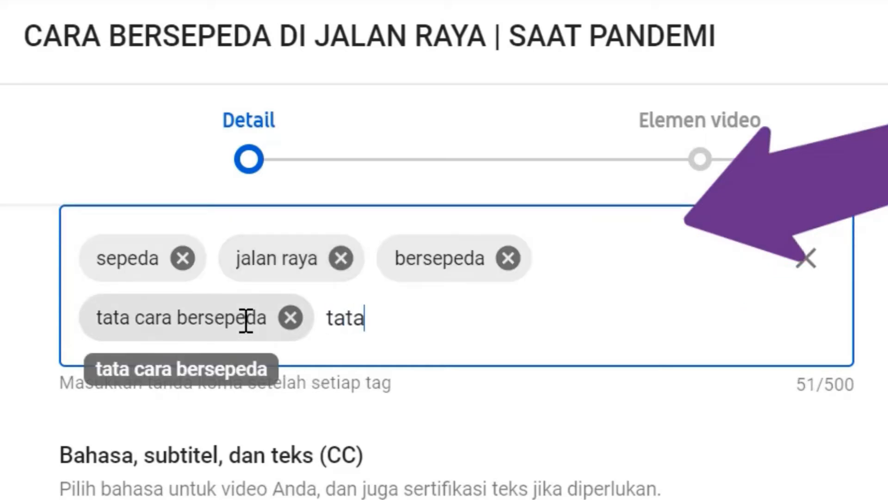
pyautogui.write(' cara bersepe')
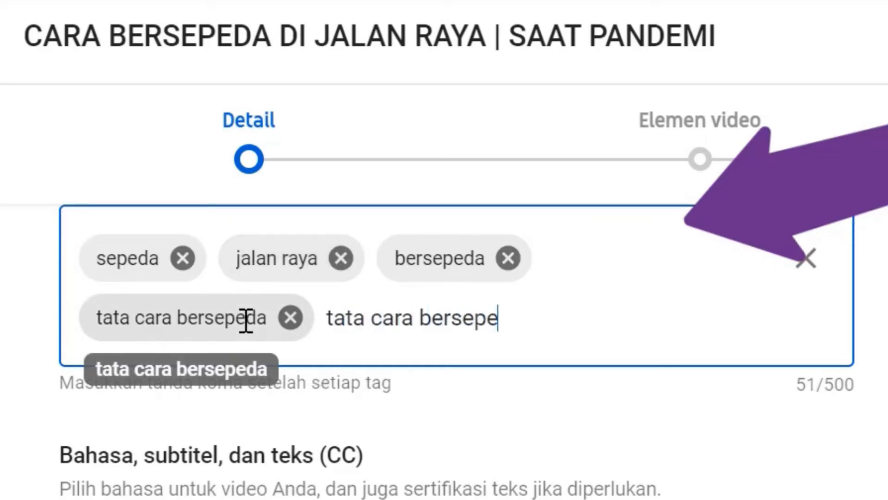
pyautogui.write('da di jalan')
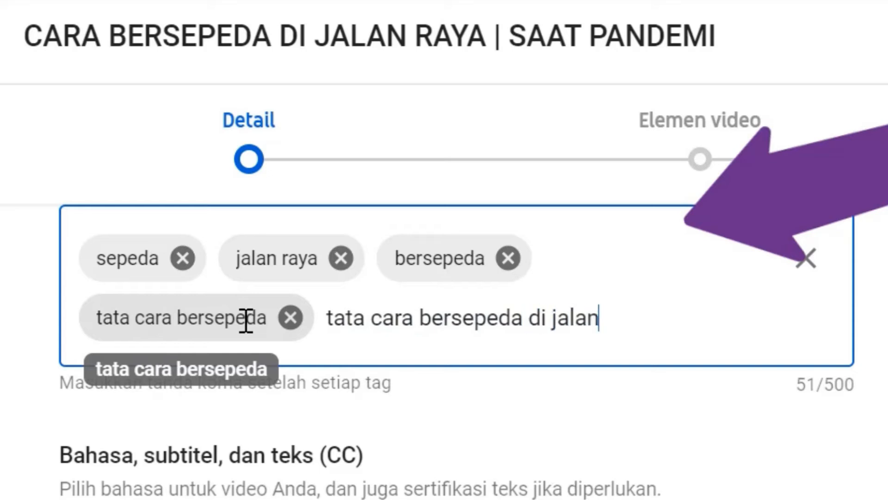
pyautogui.write(' raya')
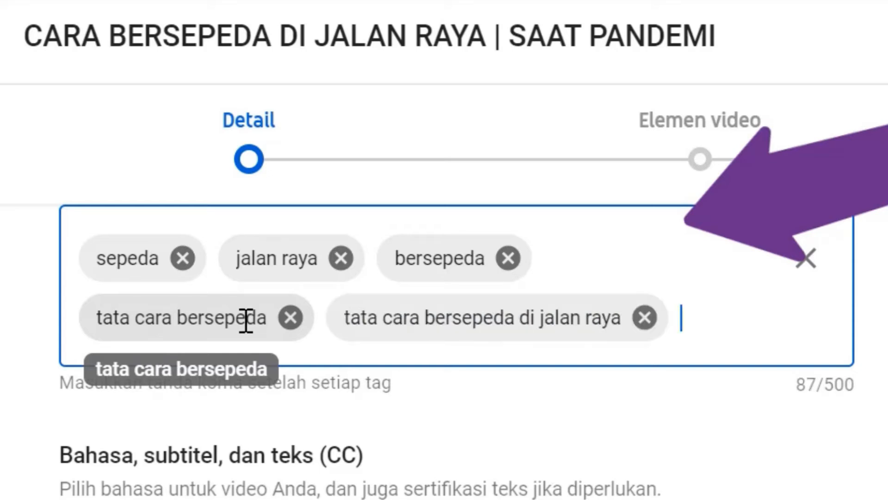
# Add the video tag "cara bersepeda di jalan raya" to the tag list
pyautogui.write(', cara be')
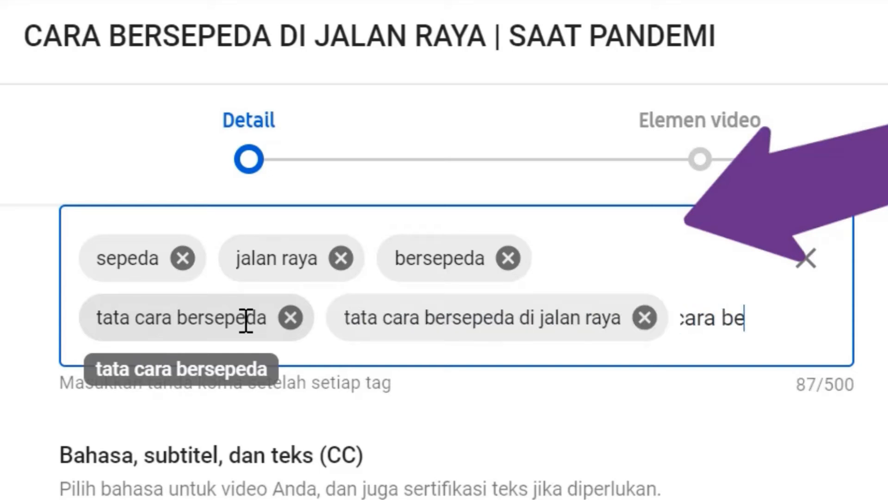
pyautogui.write('rsepeda')
pyautogui.write(' di jalan ra')
pyautogui.write('ya')
pyautogui.press('Return')
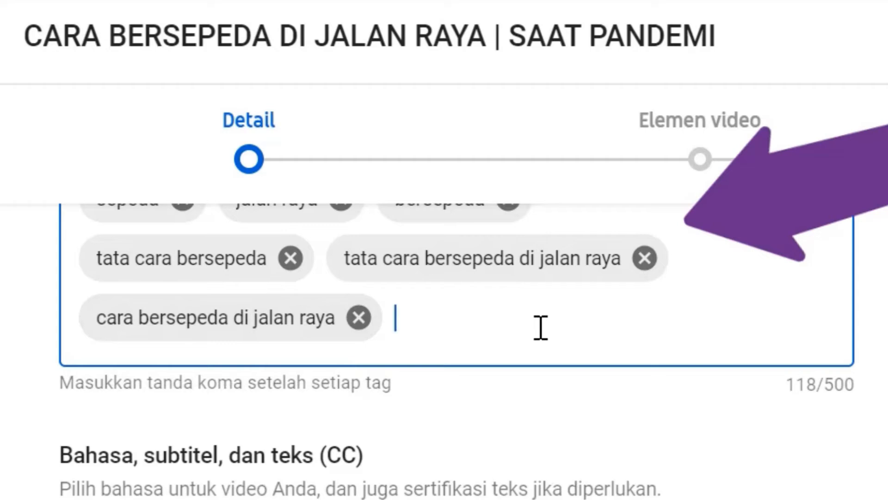
# Add the video tags "tips bersepeda" and "tips bersepeda di jalan raya"
pyautogui.write('tips bersepeda')
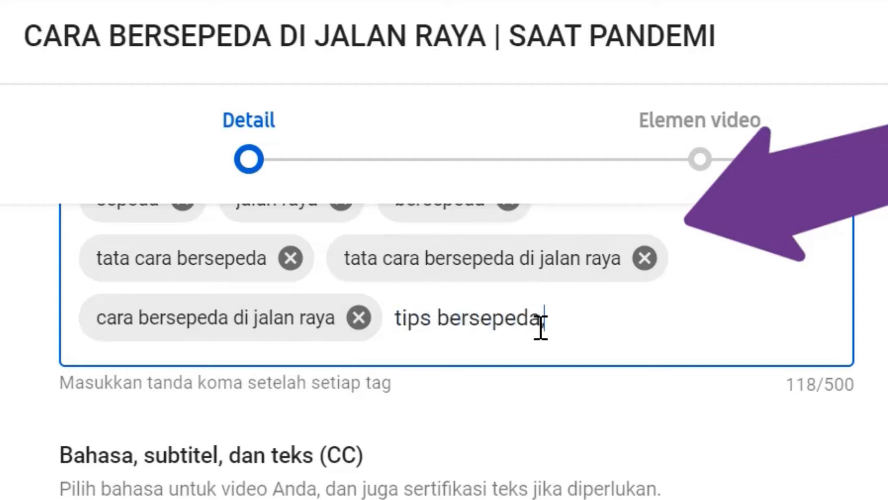
pyautogui.press('Return')
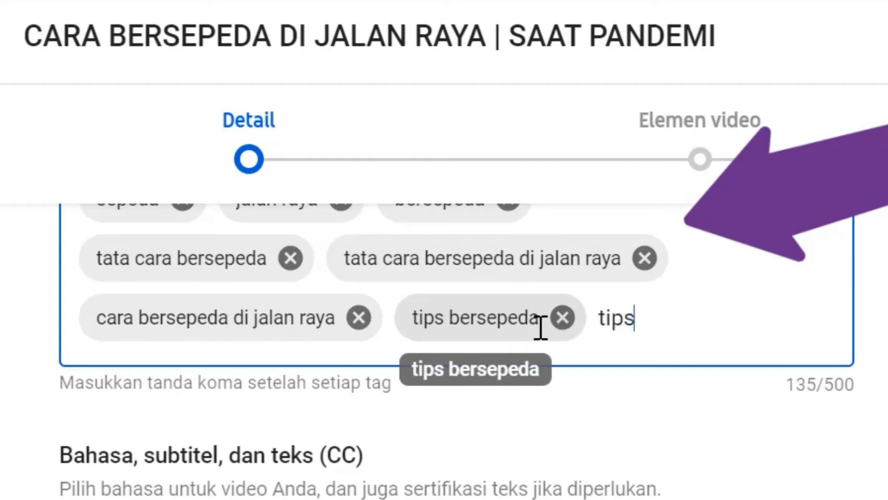
pyautogui.write('sepeda yang')
pyautogui.press('BackSpace')
pyautogui.press('BackSpace')
pyautogui.press('BackSpace')
pyautogui.press('BackSpace')
pyautogui.press('BackSpace')
pyautogui.write('di jalan raya,')
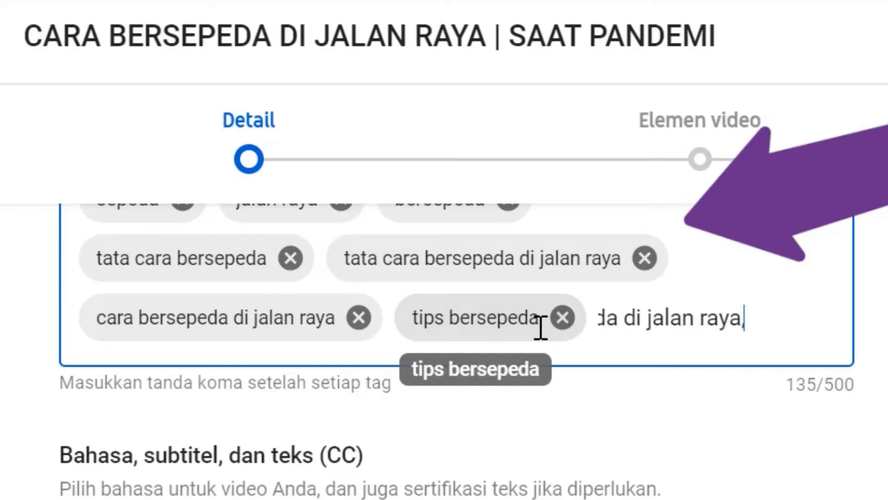
pyautogui.press('Return')
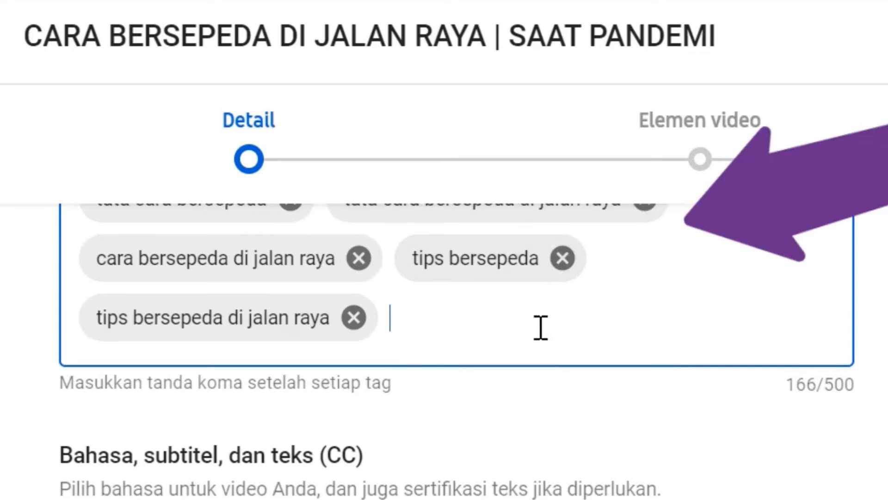
# Add the video tags "cara bersepeda yang aman di jalan raya" and "cara bersepeda yang aman"
pyautogui.write('cara bers')
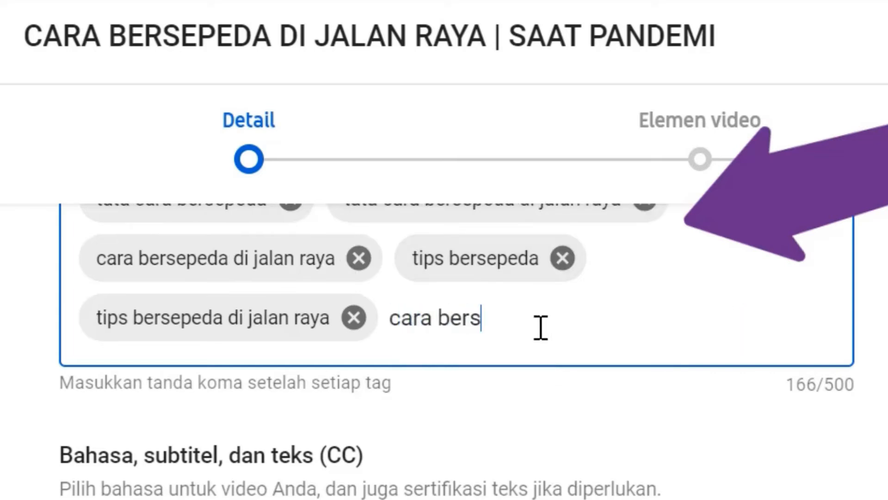
pyautogui.write('epeda yang a')
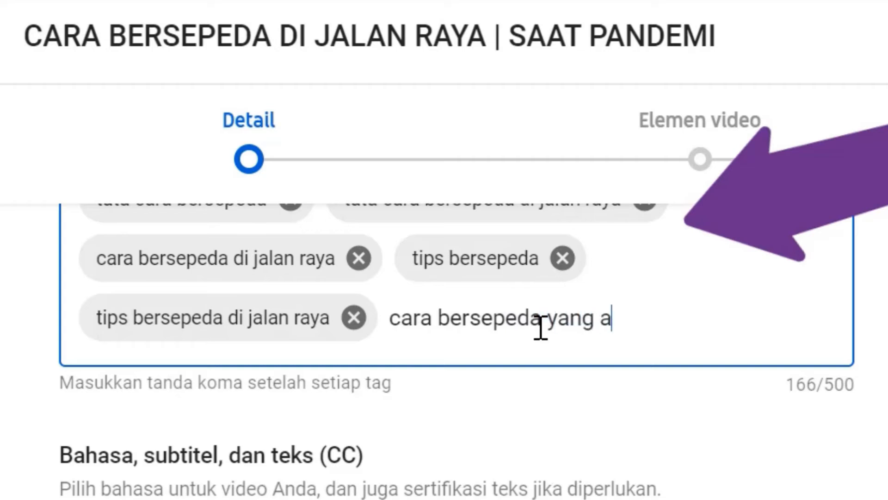
pyautogui.write('man di jalan raya,')
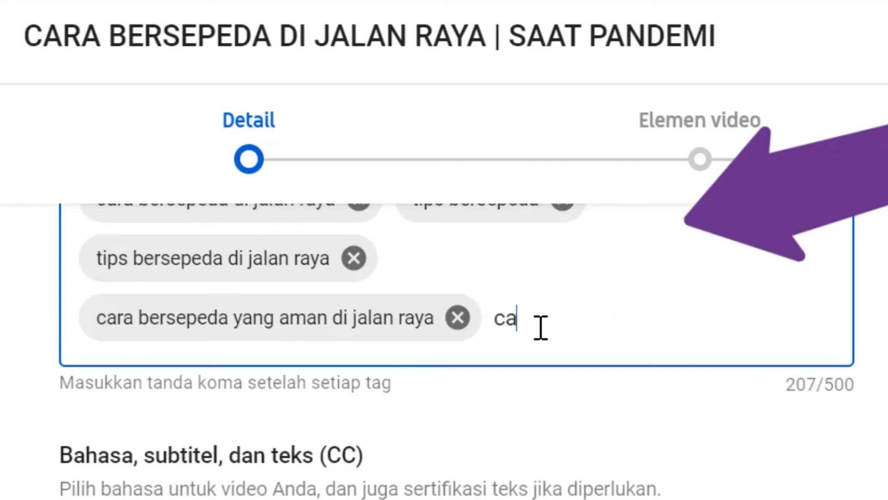
pyautogui.write('cara bersepe')
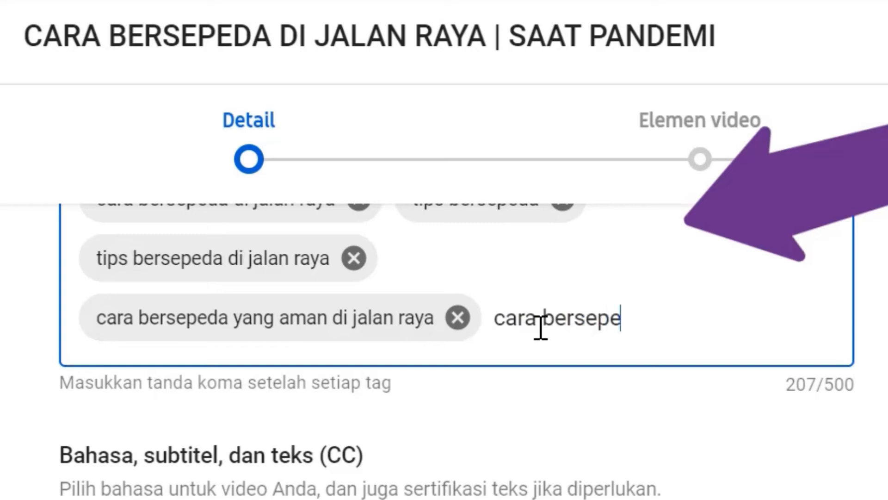
pyautogui.write('da yang aman')
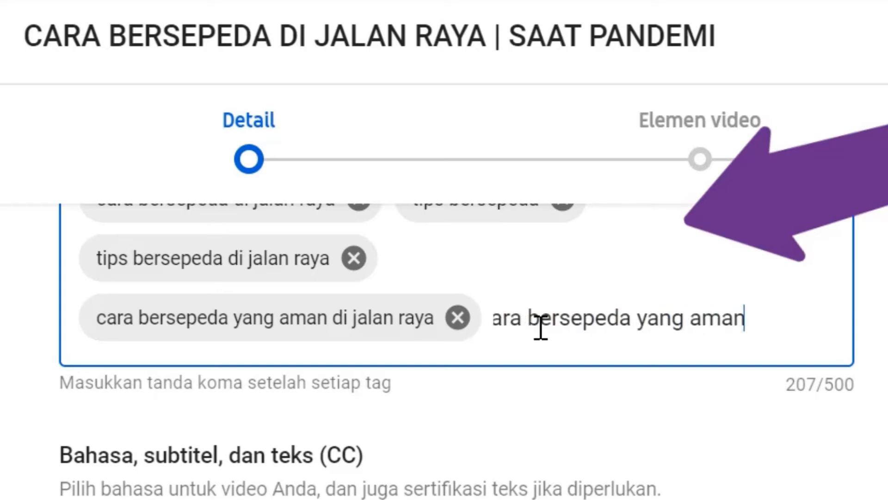
pyautogui.write(',')
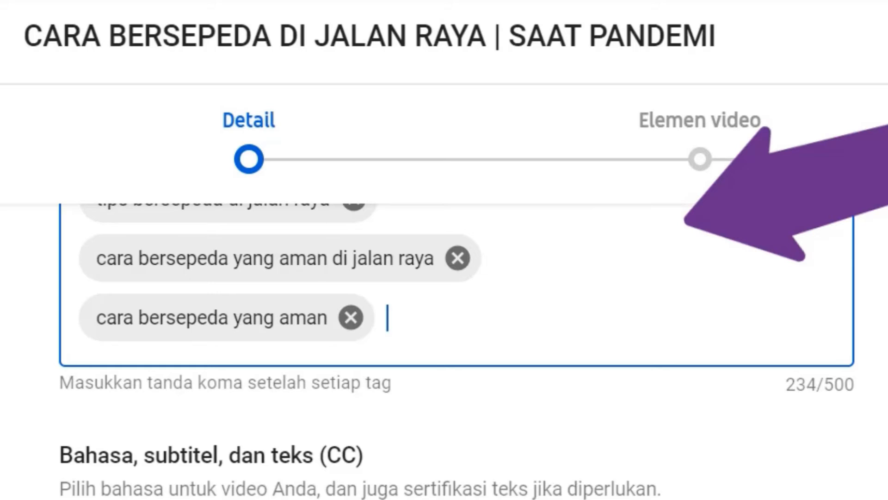
pyautogui.scroll(2, 456, 351)
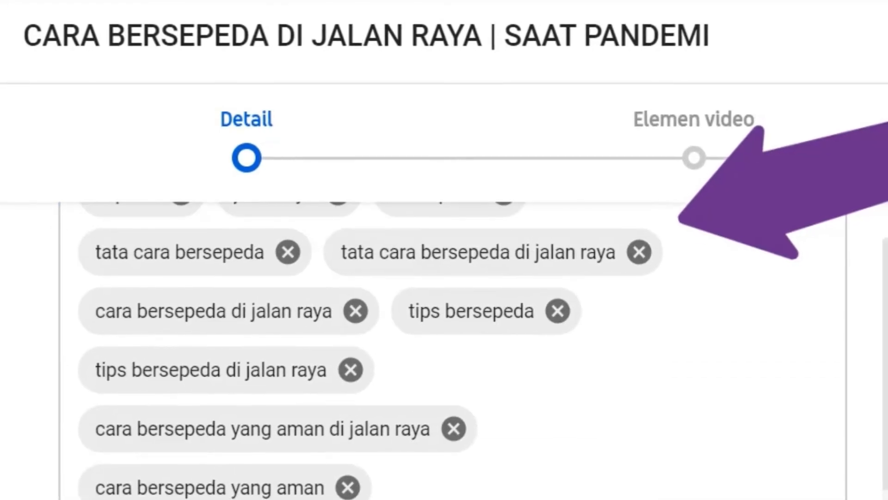
pyautogui.scroll(2, 449, 352)
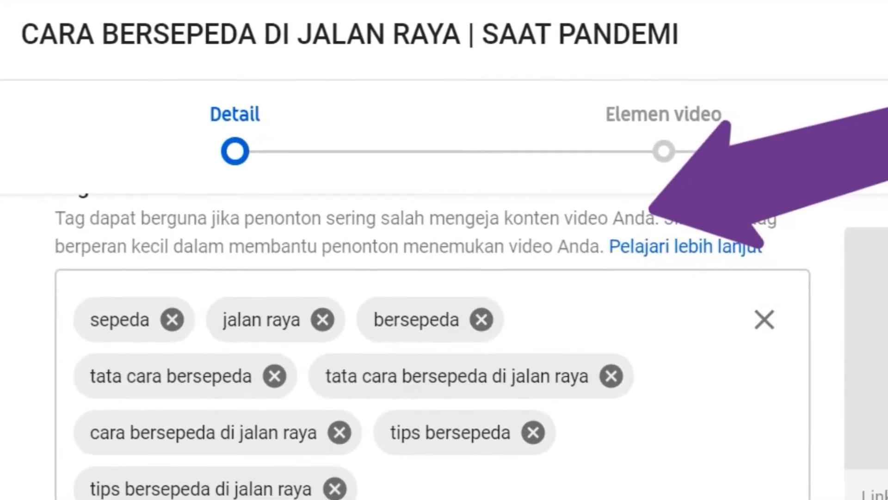
pyautogui.scroll(-1, 449, 352)
pyautogui.scroll(-1, 449, 351)
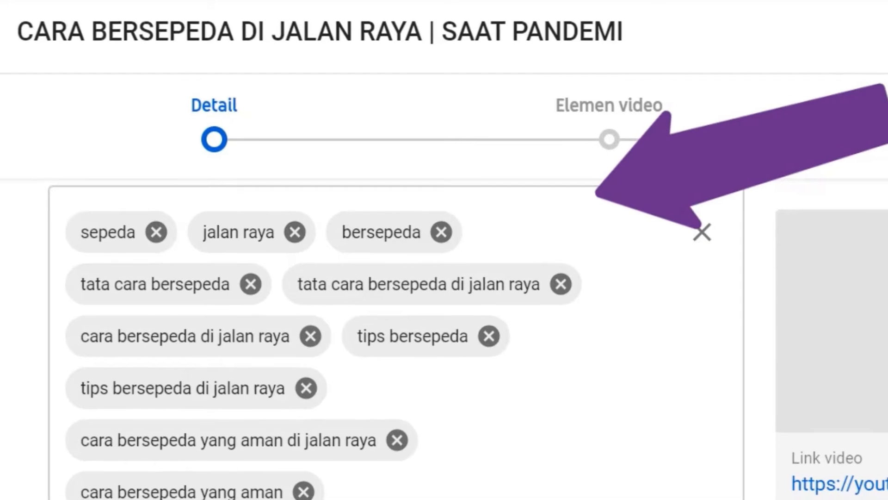